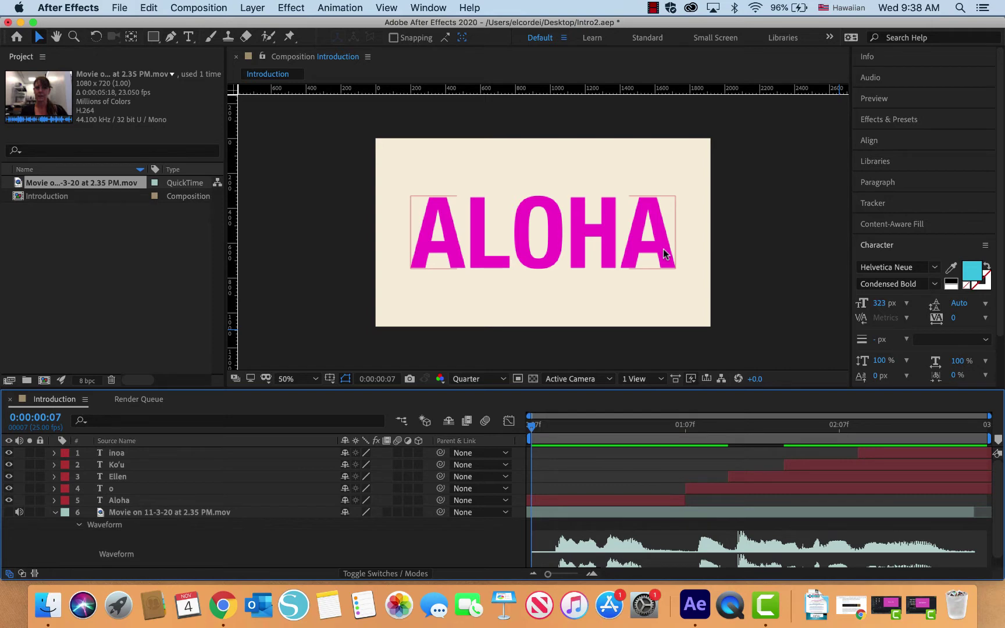
Play back the Introduction composition to review how the text layers appear with the audio.
{"action": "key", "text": "space"}
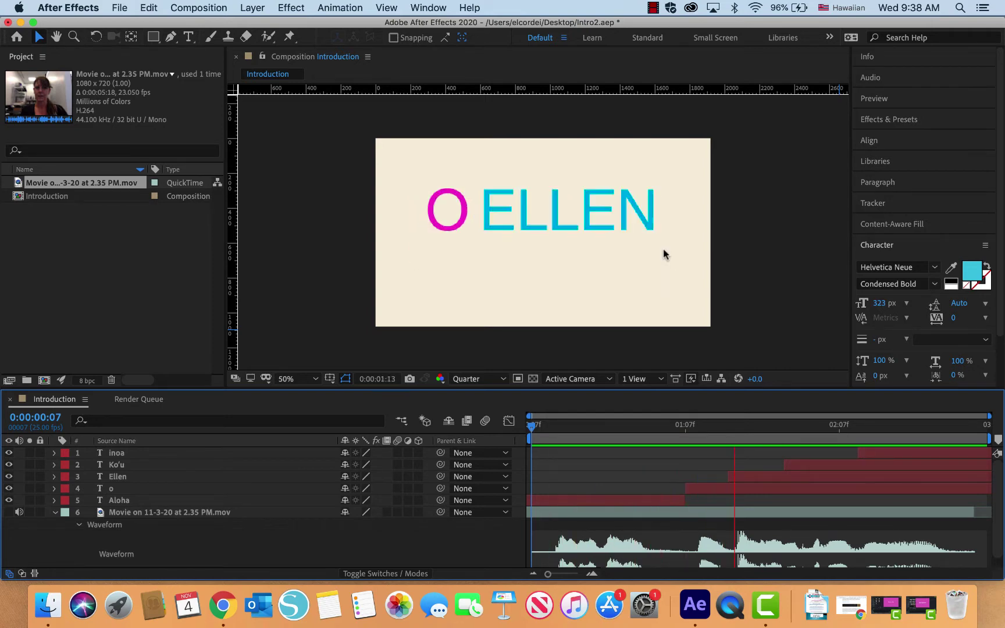
{"action": "key", "text": "space"}
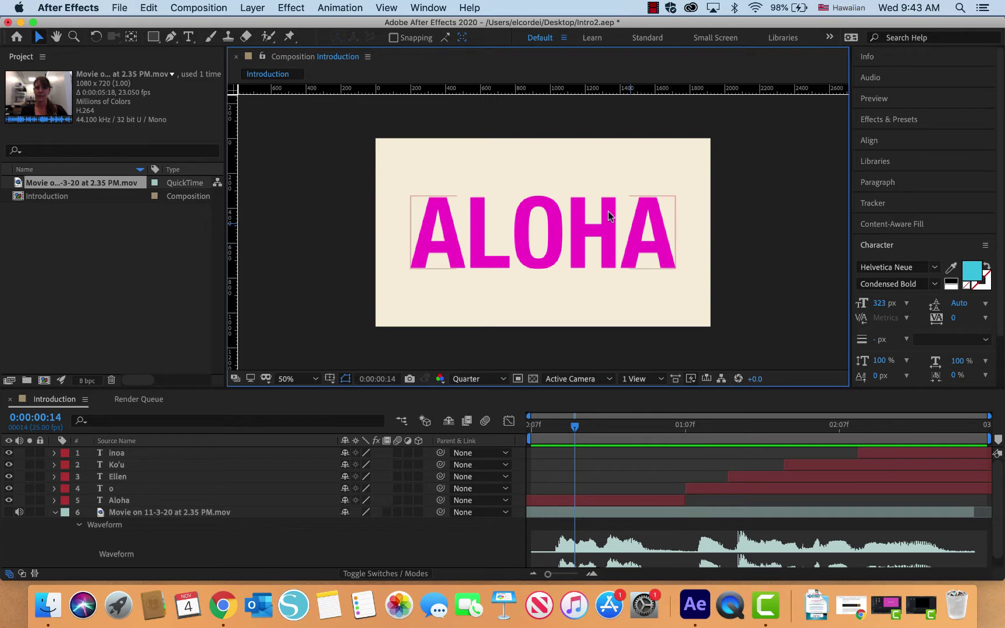
Center the Aloha text layer's anchor point in its layer content.
{"action": "left_click", "coordinate": [477, 225]}
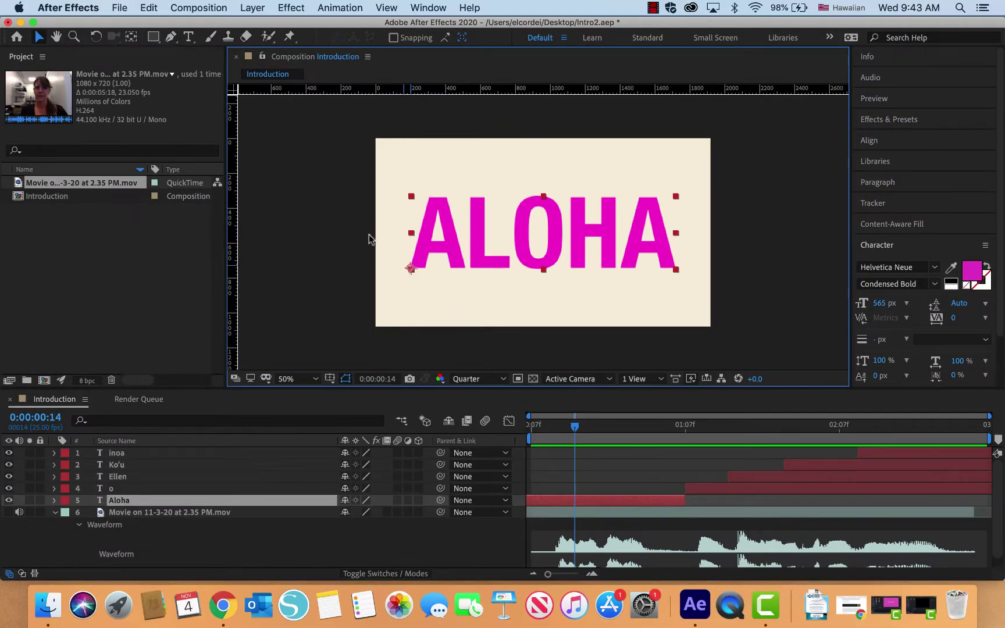
{"action": "left_click", "coordinate": [131, 37]}
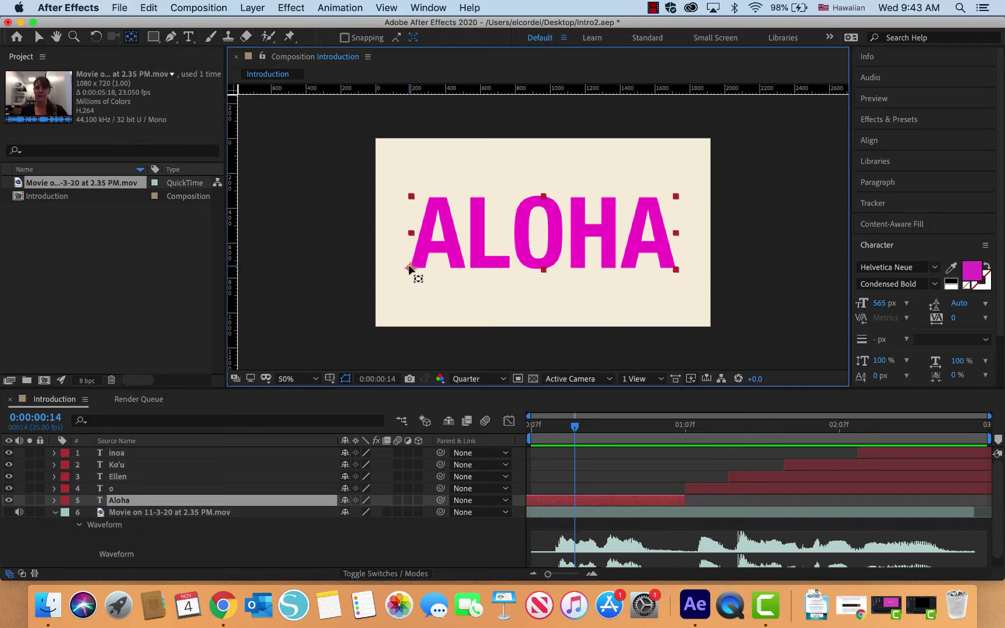
{"action": "mouse_move", "coordinate": [409, 268]}
{"action": "left_mouse_down"}
{"action": "mouse_move", "coordinate": [492, 233]}
{"action": "mouse_move", "coordinate": [539, 241]}
{"action": "mouse_move", "coordinate": [478, 240]}
{"action": "mouse_move", "coordinate": [442, 269]}
{"action": "mouse_move", "coordinate": [409, 268]}
{"action": "left_mouse_up"}
{"action": "left_click", "coordinate": [469, 7]}
{"action": "mouse_move", "coordinate": [554, 48]}
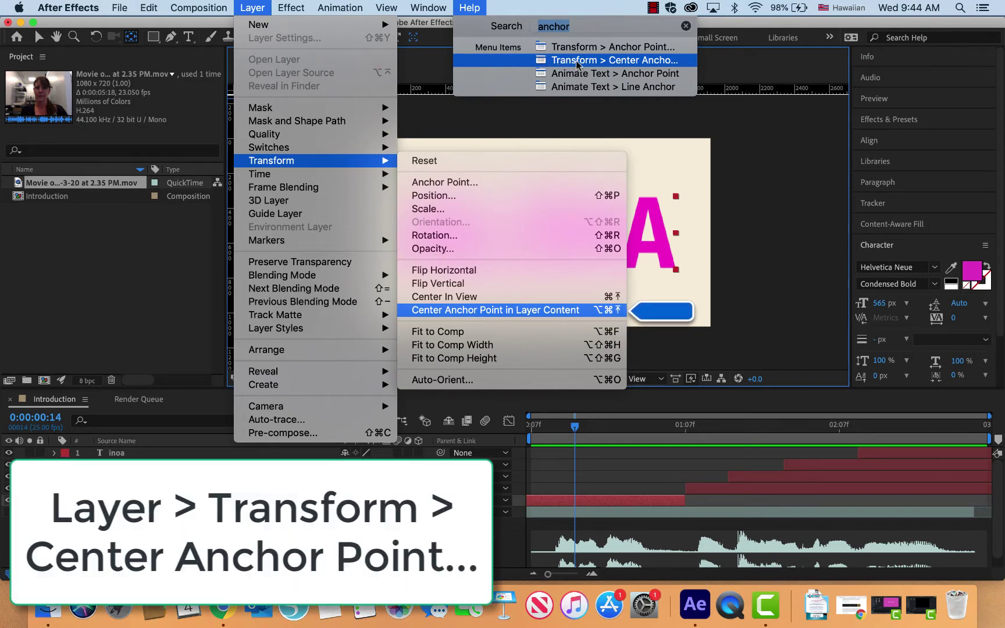
{"action": "left_click", "coordinate": [577, 63]}
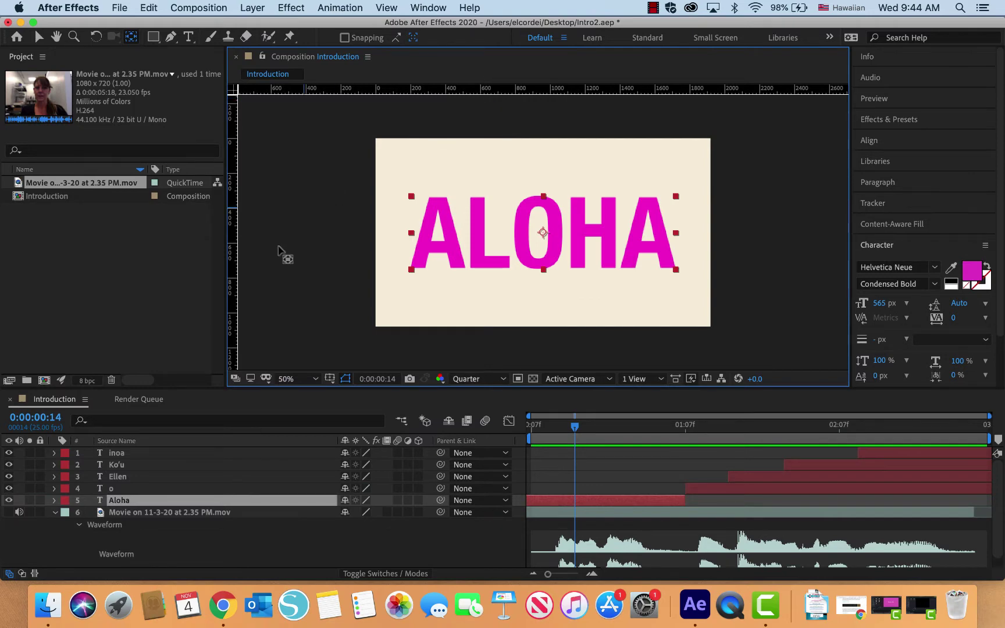
Reveal the Aloha layer's Scale property and reduce it to 83%.
{"action": "left_click", "coordinate": [83, 503]}
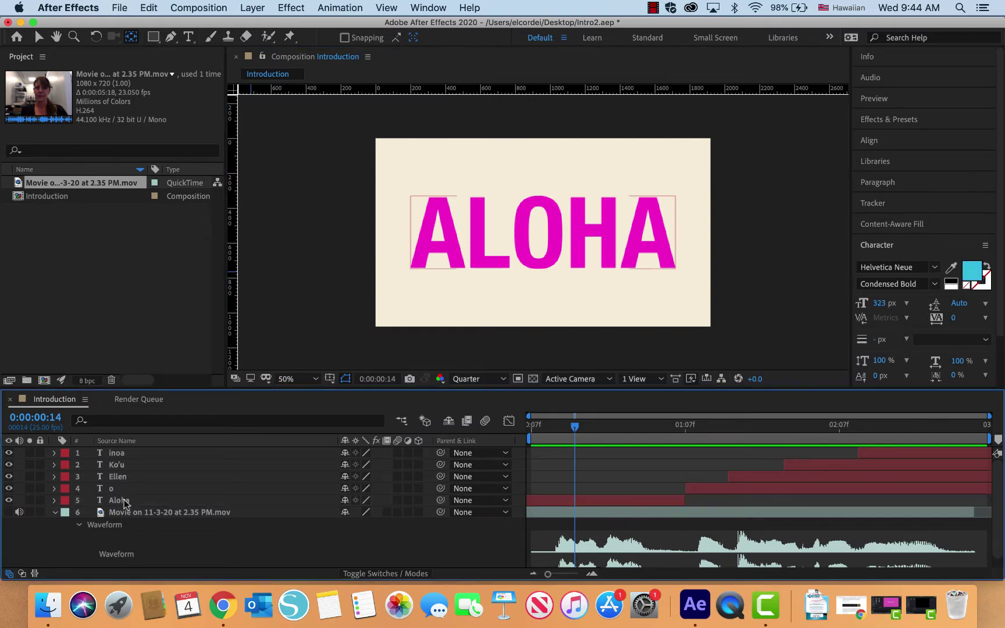
{"action": "key", "text": "s"}
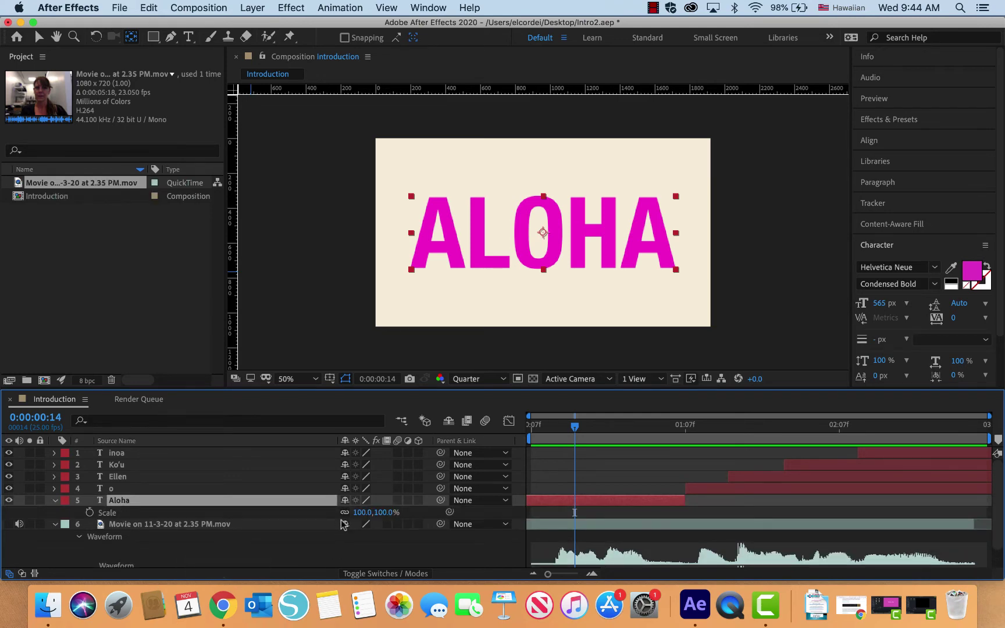
{"action": "mouse_move", "coordinate": [361, 512]}
{"action": "left_mouse_down"}
{"action": "mouse_move", "coordinate": [396, 513]}
{"action": "mouse_move", "coordinate": [307, 512]}
{"action": "mouse_move", "coordinate": [412, 518]}
{"action": "mouse_move", "coordinate": [369, 518]}
{"action": "left_mouse_up"}
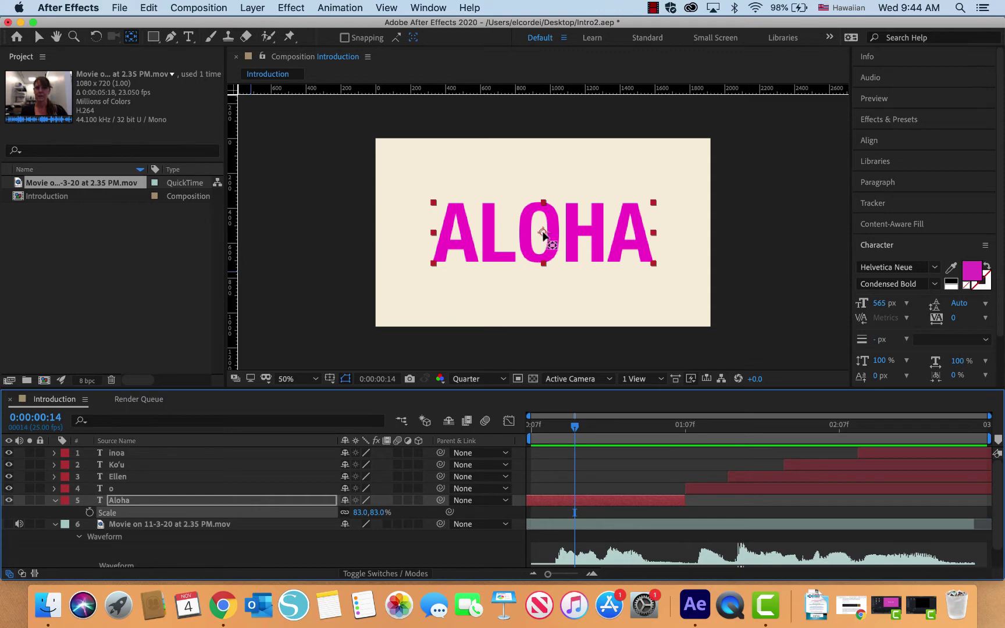
Try moving the Aloha layer's anchor point onto the last letter and scaling the text to 114%, and undo the scaling.
{"action": "left_click_drag", "start_coordinate": [542, 233], "coordinate": [626, 225]}
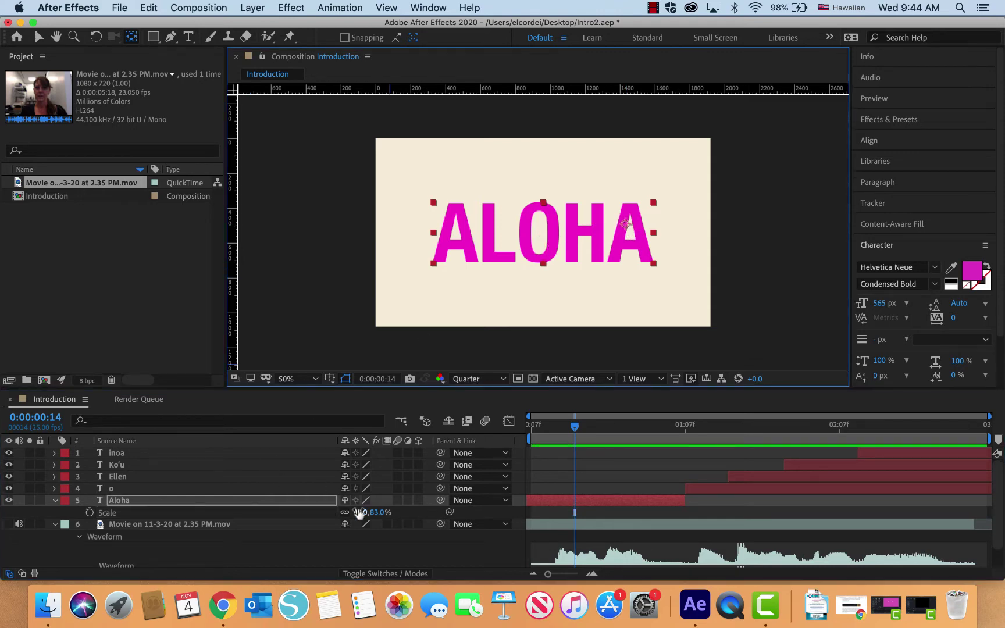
{"action": "left_click_drag", "start_coordinate": [358, 511], "coordinate": [378, 495]}
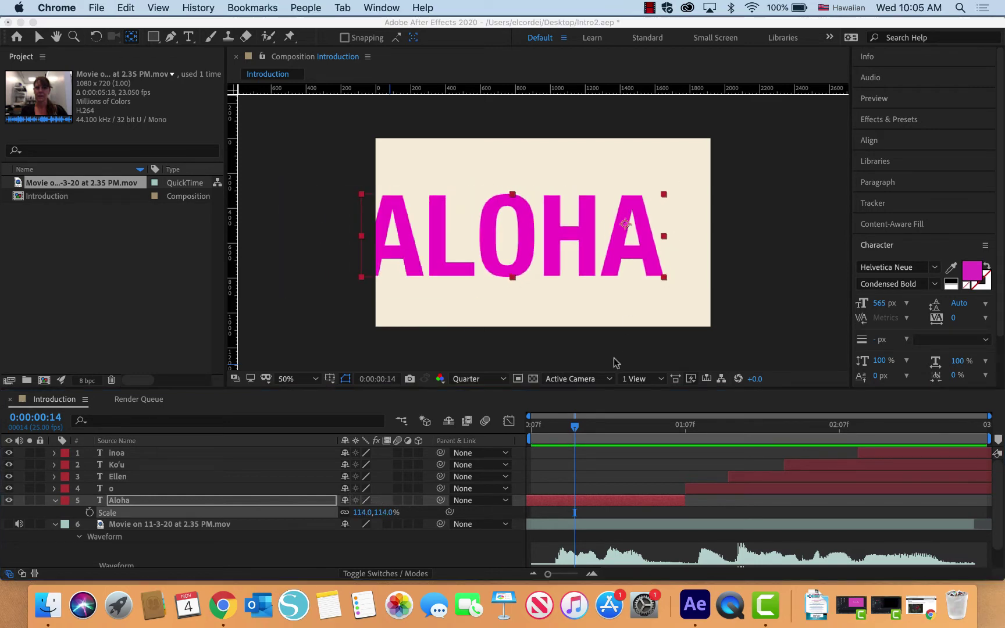
{"action": "left_click", "coordinate": [576, 427]}
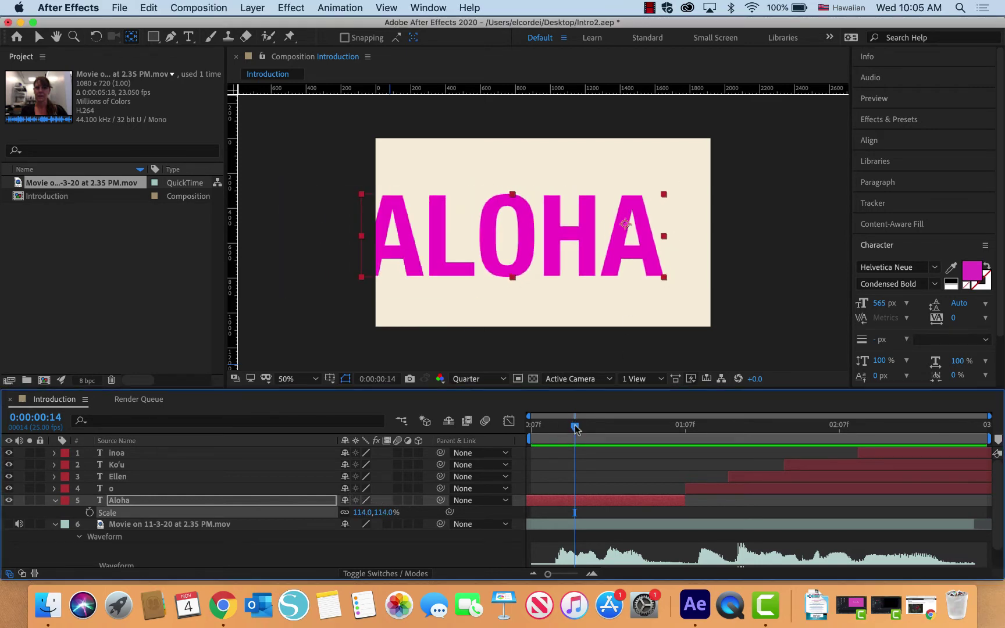
{"action": "key", "text": "super+z"}
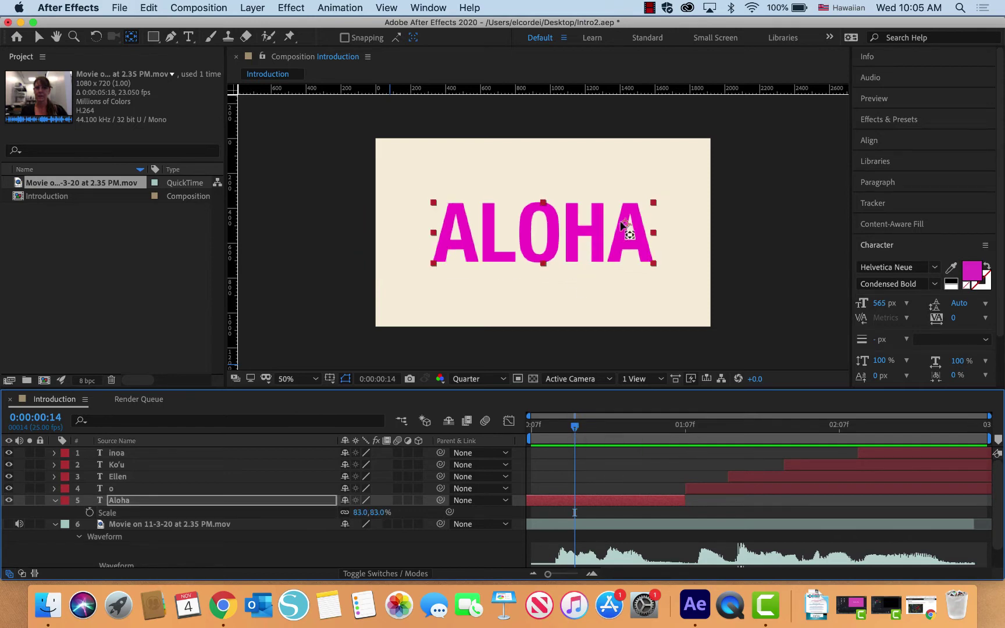
Return the Aloha layer's anchor point to the center of its layer content.
{"action": "left_click", "coordinate": [470, 8]}
{"action": "mouse_move", "coordinate": [254, 7]}
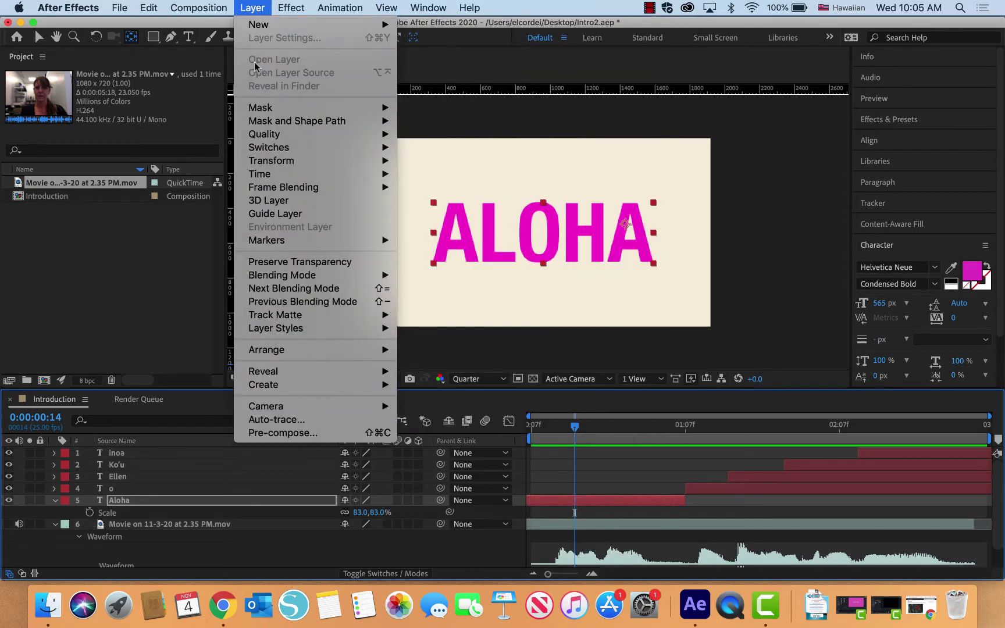
{"action": "mouse_move", "coordinate": [343, 152]}
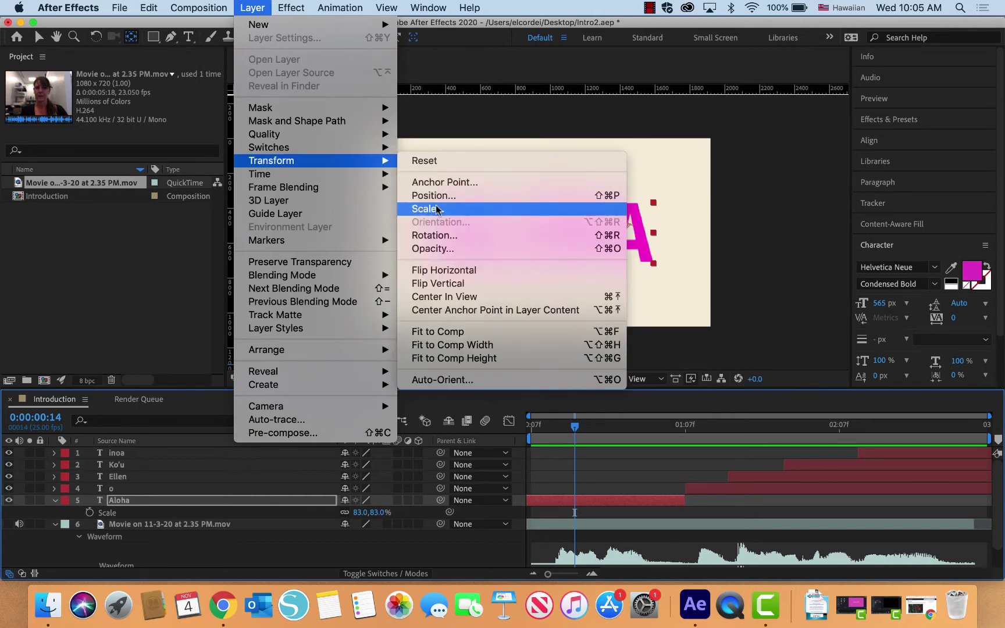
{"action": "left_click", "coordinate": [433, 309]}
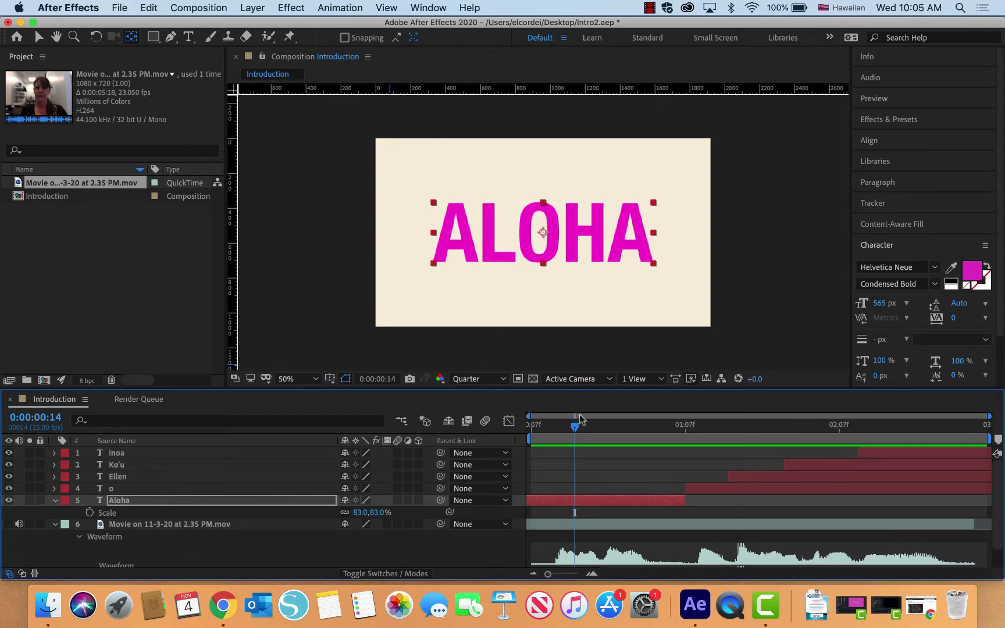
Add a Scale keyframe to the Aloha layer at 0:00:00:17.
{"action": "left_click_drag", "start_coordinate": [576, 427], "coordinate": [542, 427]}
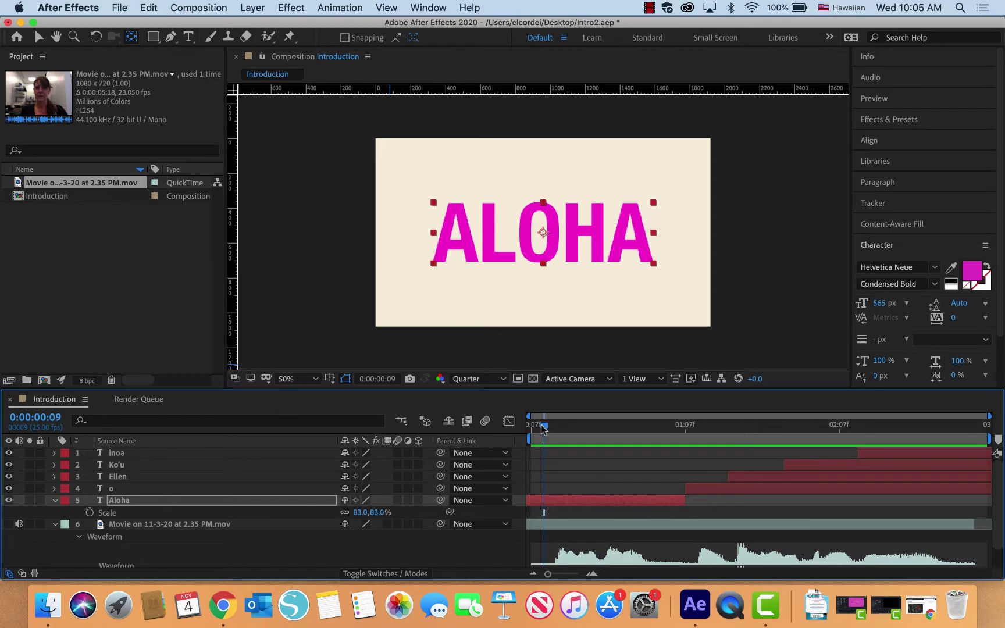
{"action": "left_click", "coordinate": [618, 428]}
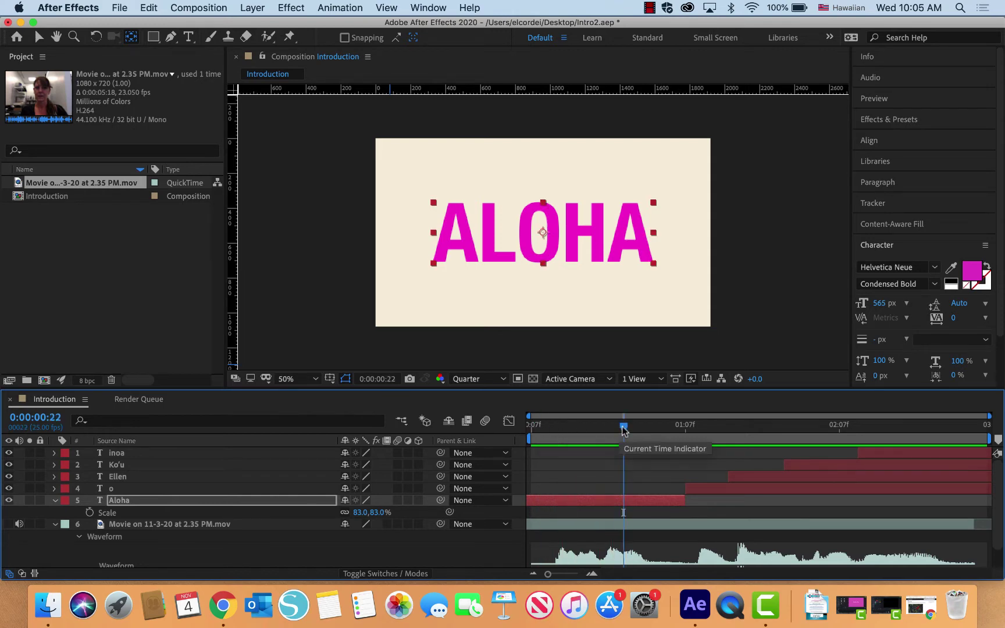
{"action": "left_click_drag", "start_coordinate": [619, 428], "coordinate": [591, 433]}
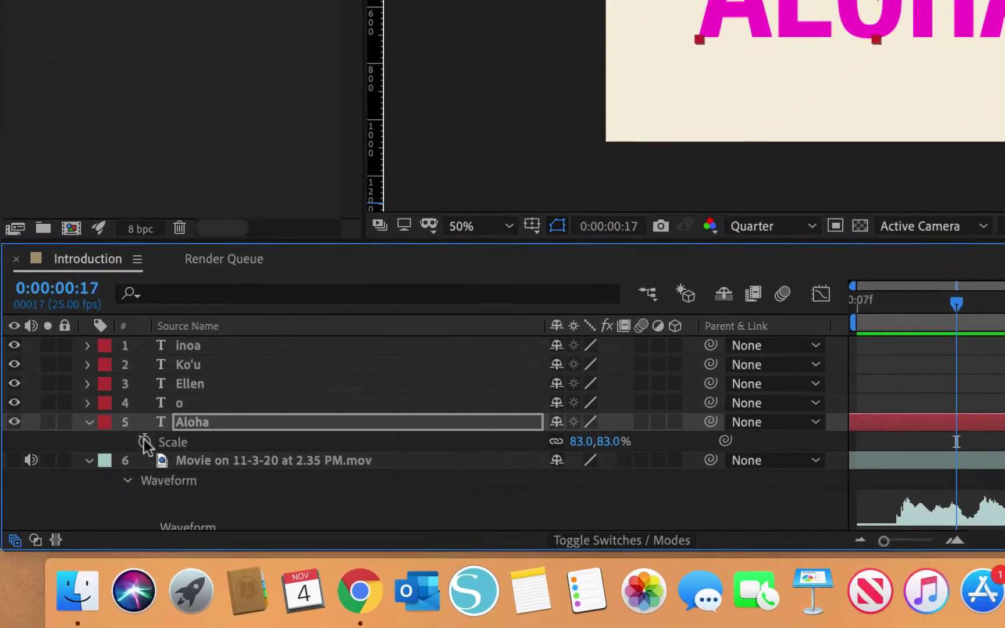
{"action": "left_click", "coordinate": [89, 512]}
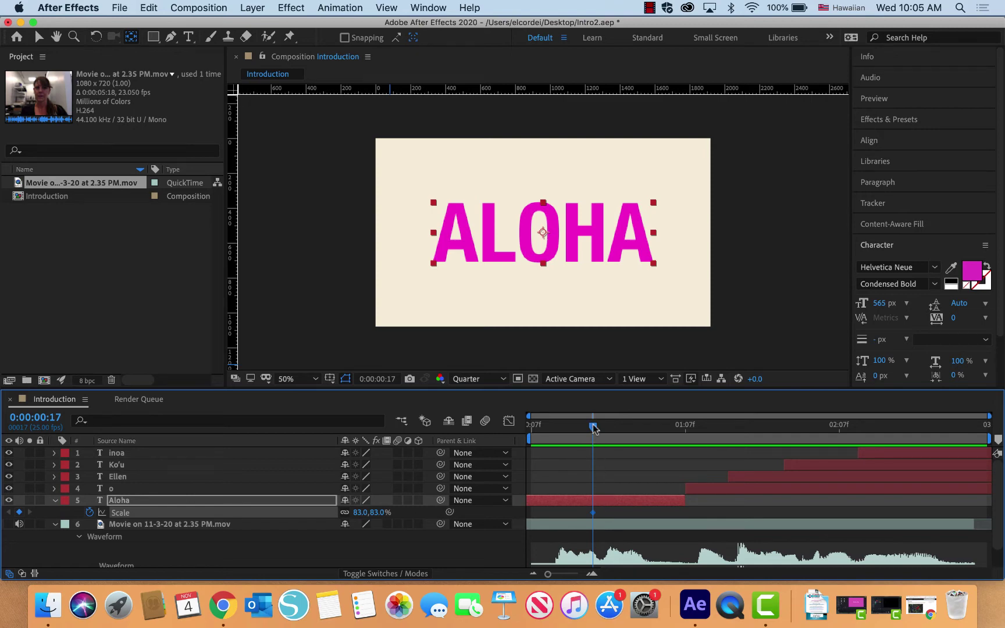
Set the Aloha layer's Scale to 0% at 0:00:00:10 and play back the scale-up animation.
{"action": "left_click_drag", "start_coordinate": [593, 429], "coordinate": [551, 433]}
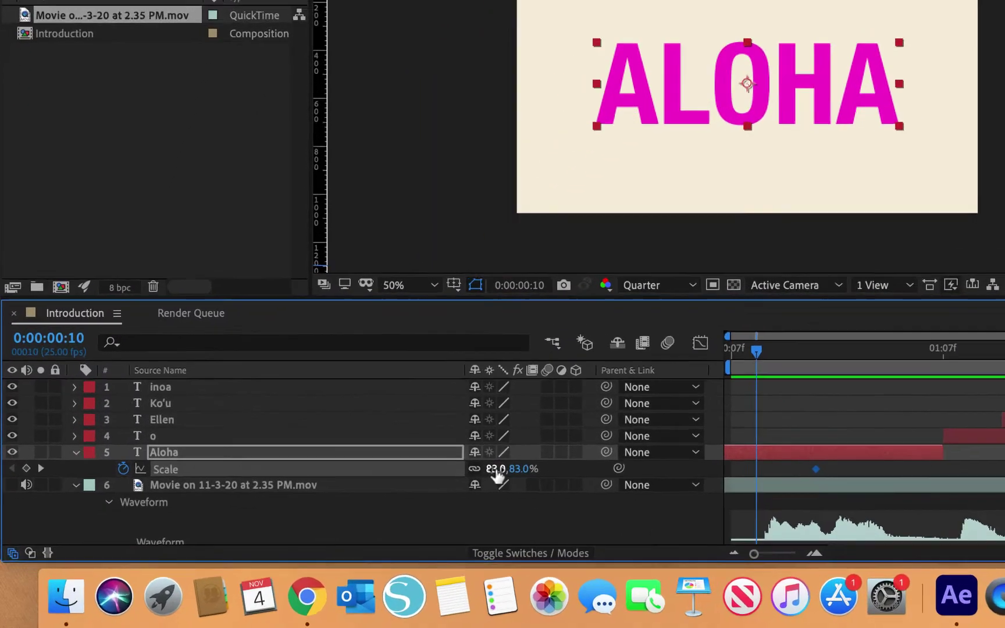
{"action": "left_click_drag", "start_coordinate": [496, 474], "coordinate": [461, 468]}
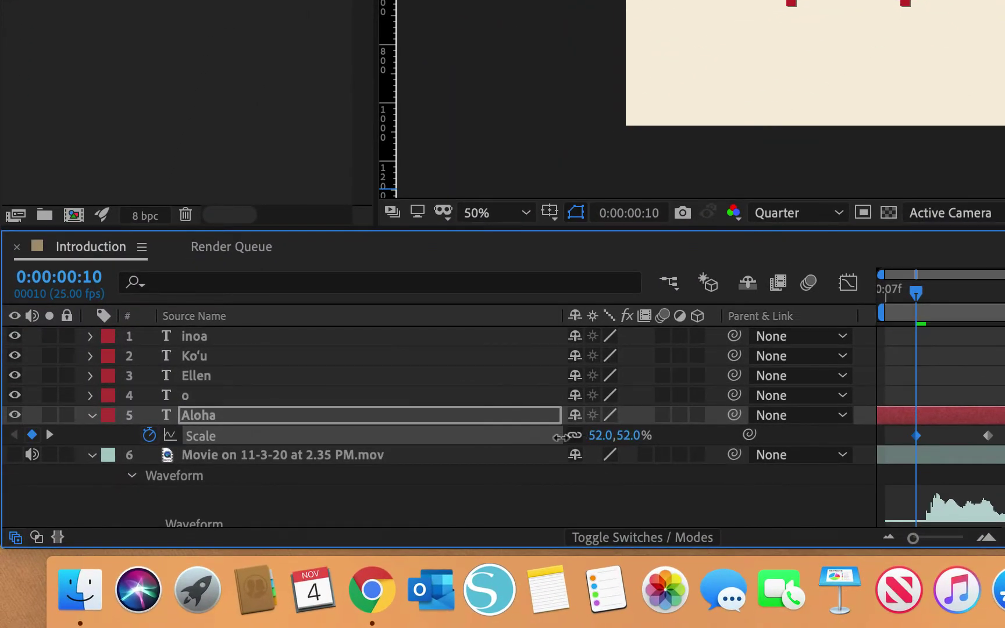
{"action": "left_click_drag", "start_coordinate": [558, 437], "coordinate": [511, 437]}
{"action": "left_click", "coordinate": [601, 436]}
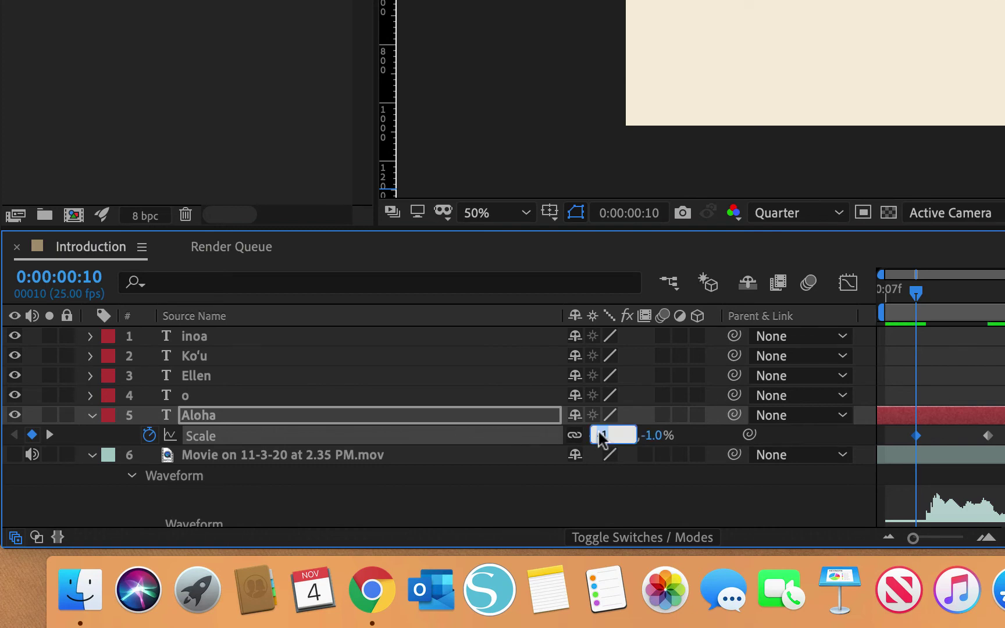
{"action": "type", "text": "0"}
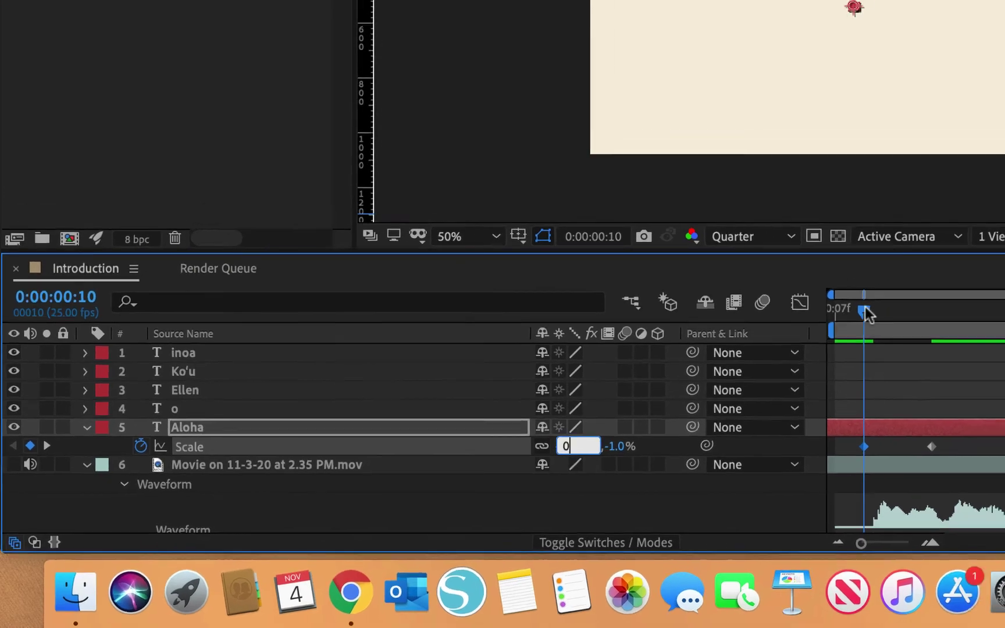
{"action": "key", "text": "Return"}
{"action": "left_click_drag", "start_coordinate": [591, 413], "coordinate": [584, 413]}
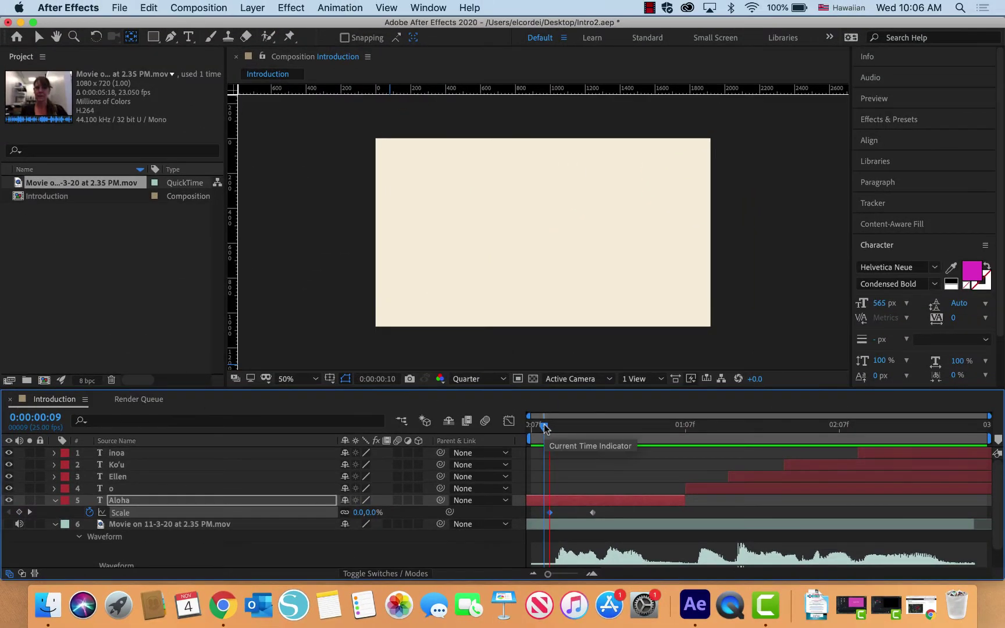
{"action": "key", "text": "space"}
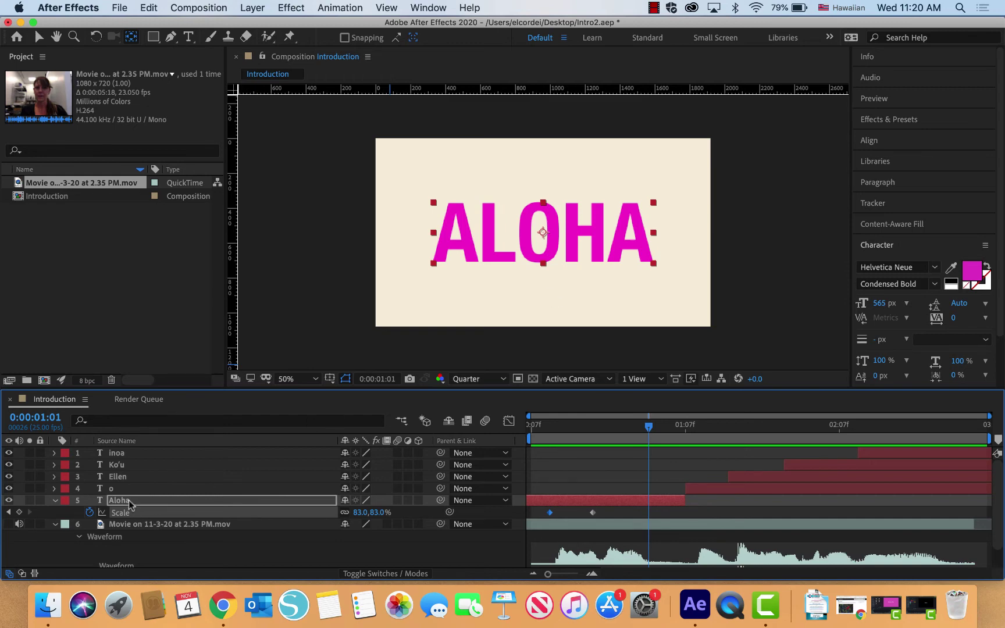
Apply Easy Ease to both Scale keyframes of the Aloha layer.
{"action": "key", "text": "Return"}
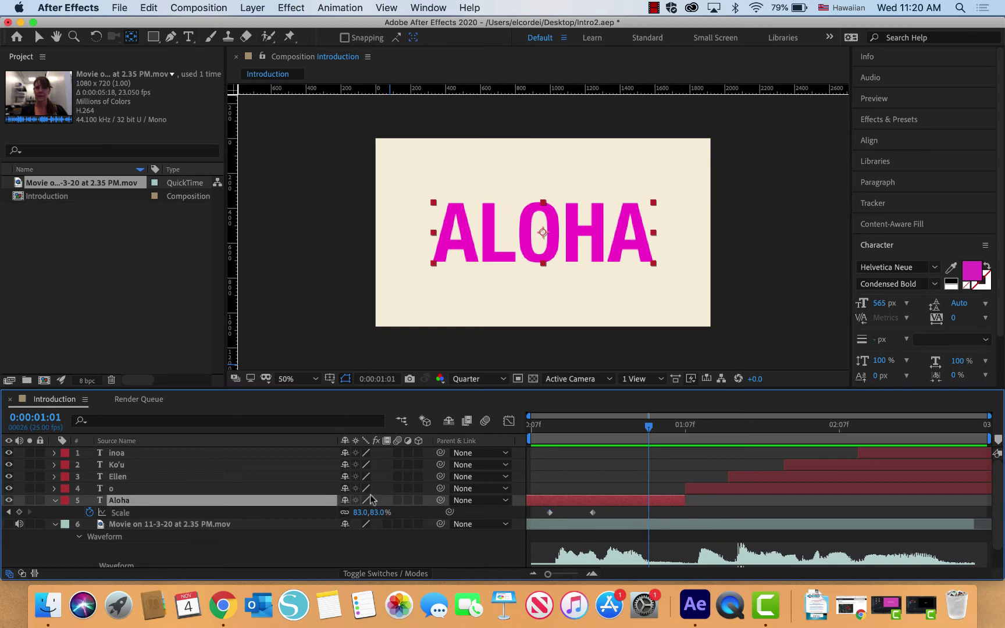
{"action": "left_click_drag", "start_coordinate": [602, 513], "coordinate": [546, 510]}
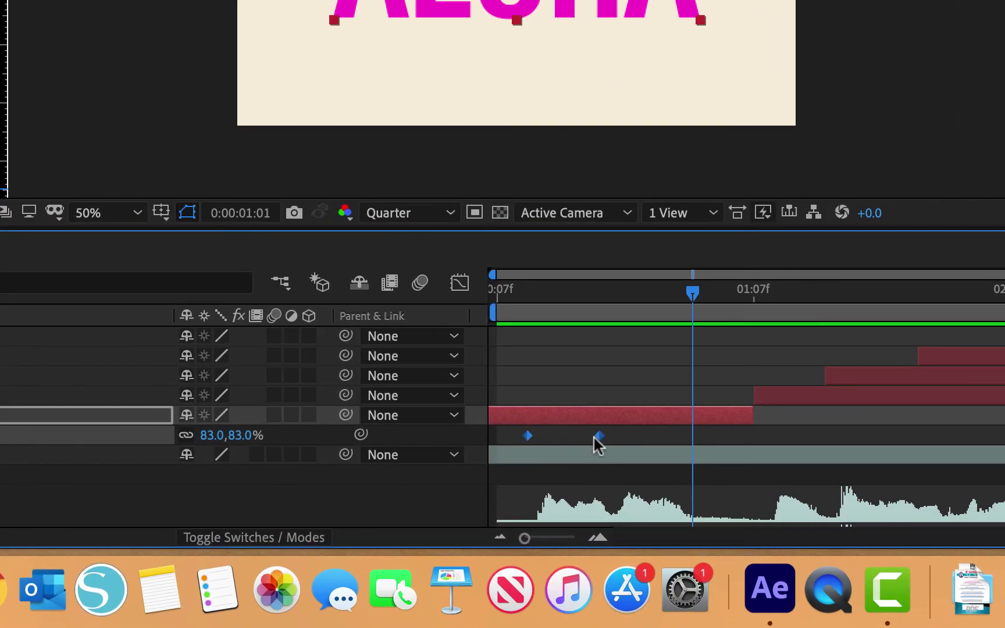
{"action": "right_click", "coordinate": [526, 434]}
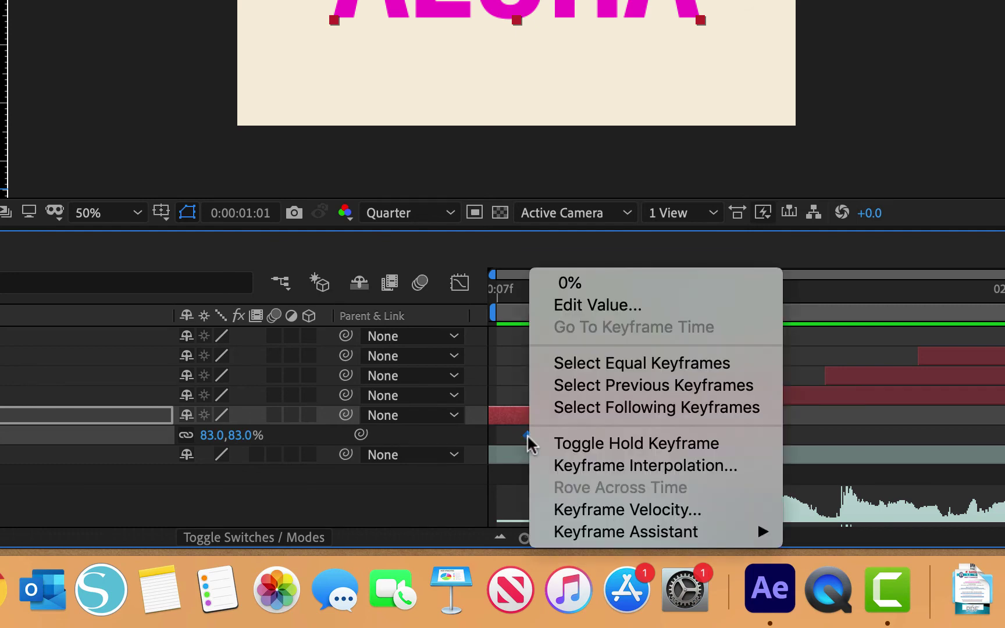
{"action": "mouse_move", "coordinate": [573, 538]}
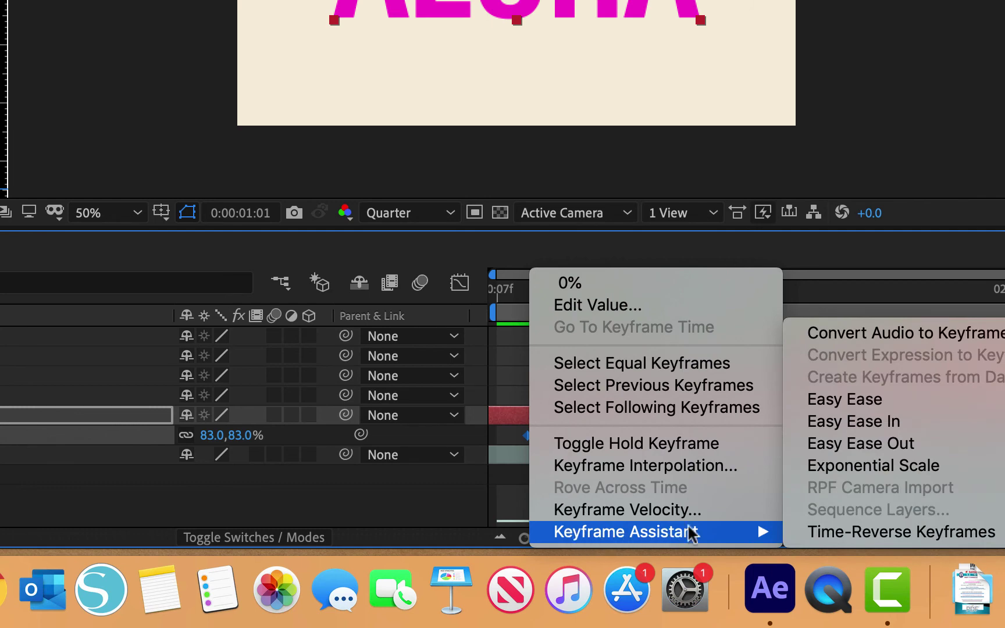
{"action": "left_click", "coordinate": [828, 400]}
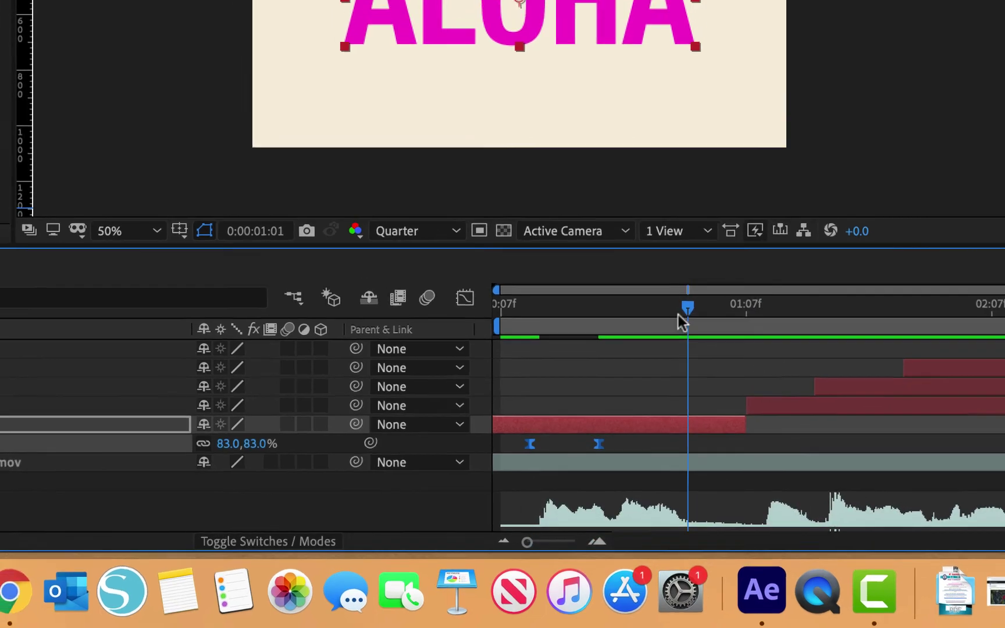
Play back the eased Aloha scale animation from just before its first keyframe.
{"action": "left_click_drag", "start_coordinate": [678, 307], "coordinate": [579, 300]}
{"action": "left_click_drag", "start_coordinate": [580, 427], "coordinate": [542, 428]}
{"action": "key", "text": "space"}
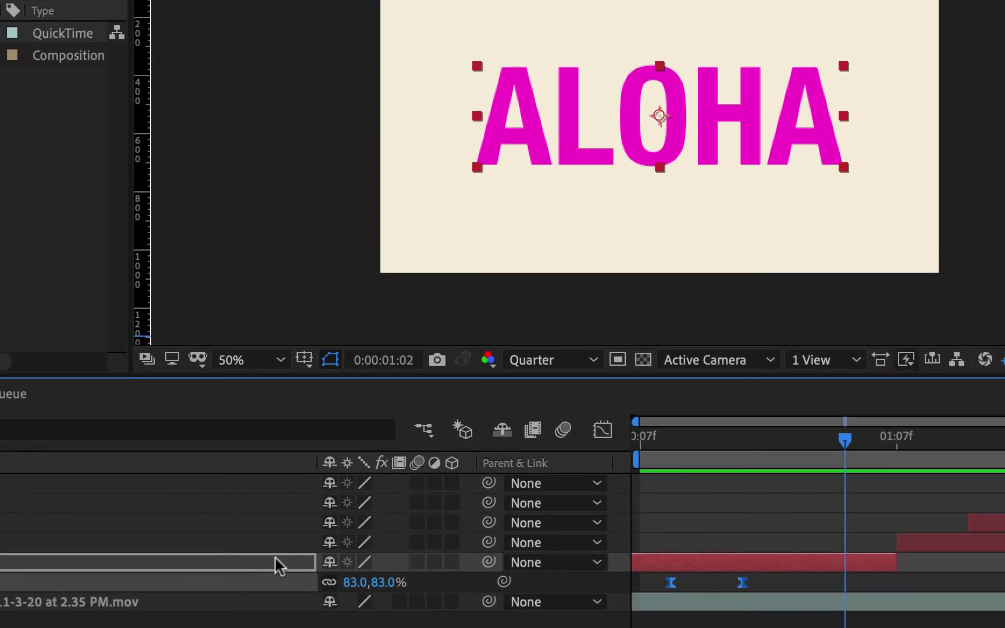
Enable motion blur for the Aloha layer and the composition, and preview the animation from 0:00:00:07.
{"action": "left_click", "coordinate": [416, 562]}
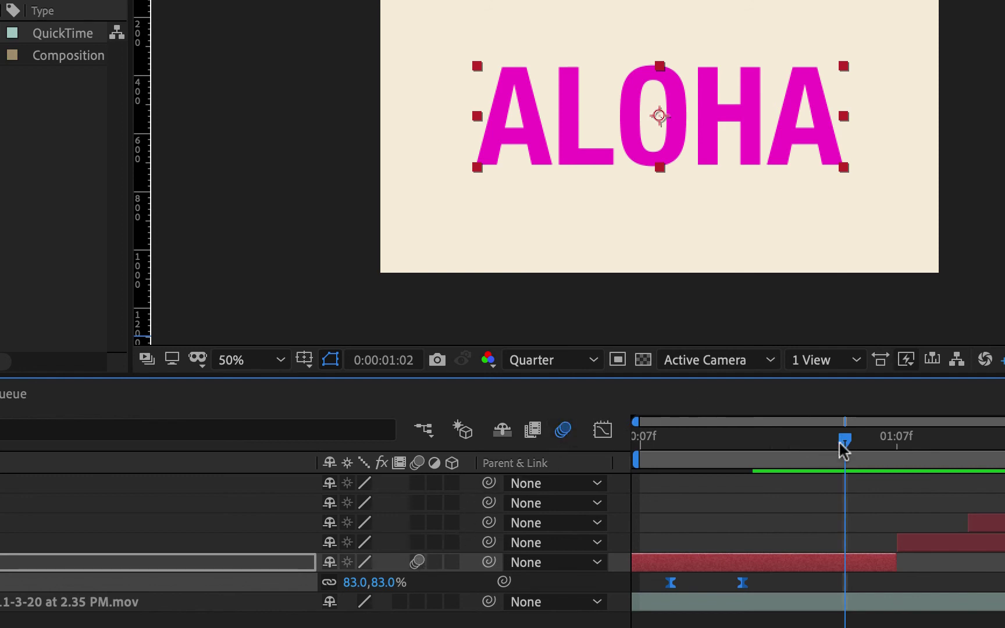
{"action": "left_click_drag", "start_coordinate": [838, 443], "coordinate": [633, 451]}
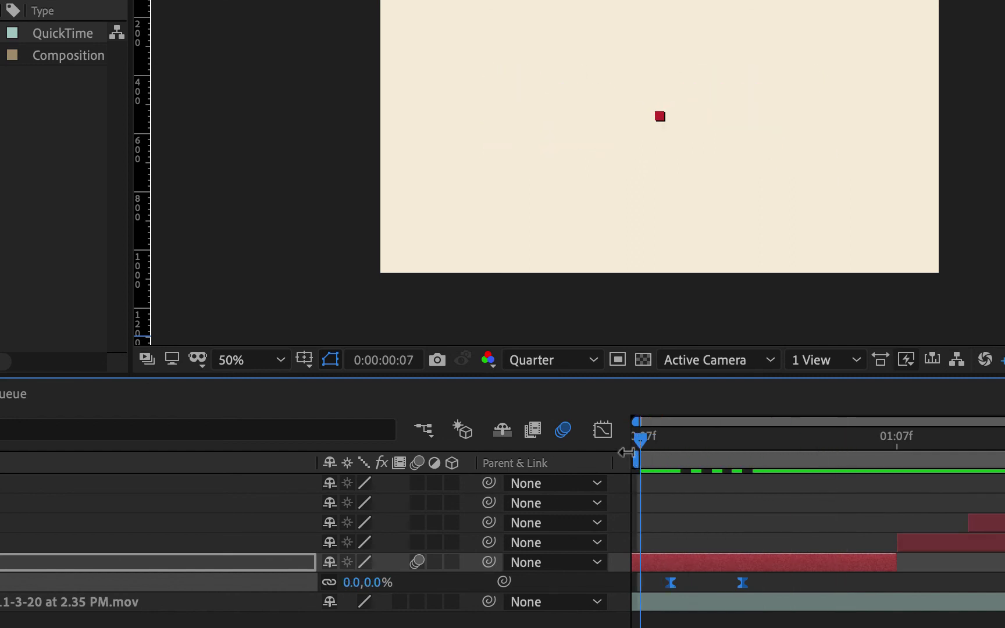
{"action": "key", "text": "space"}
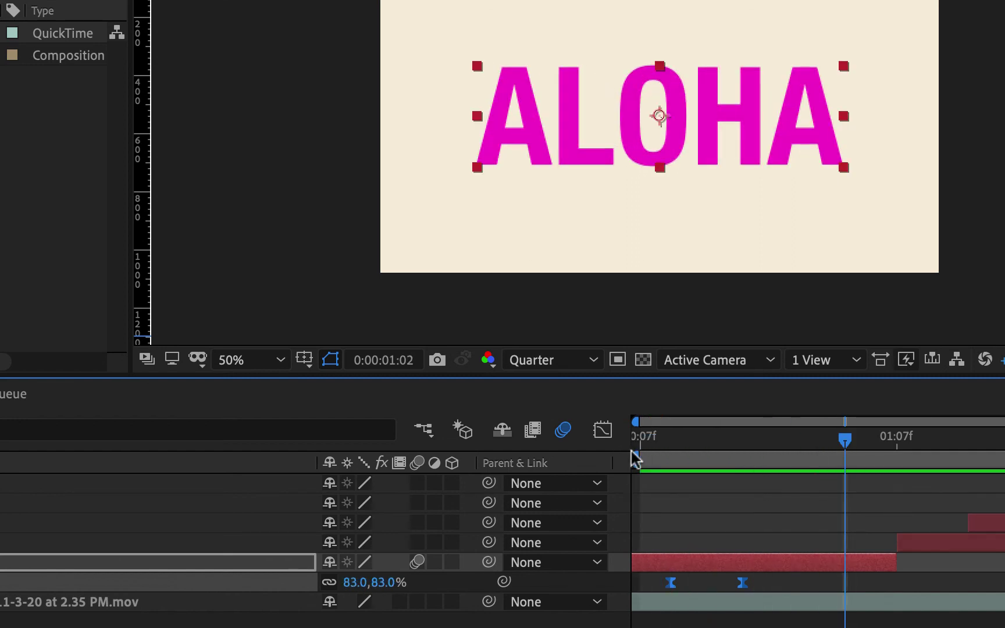